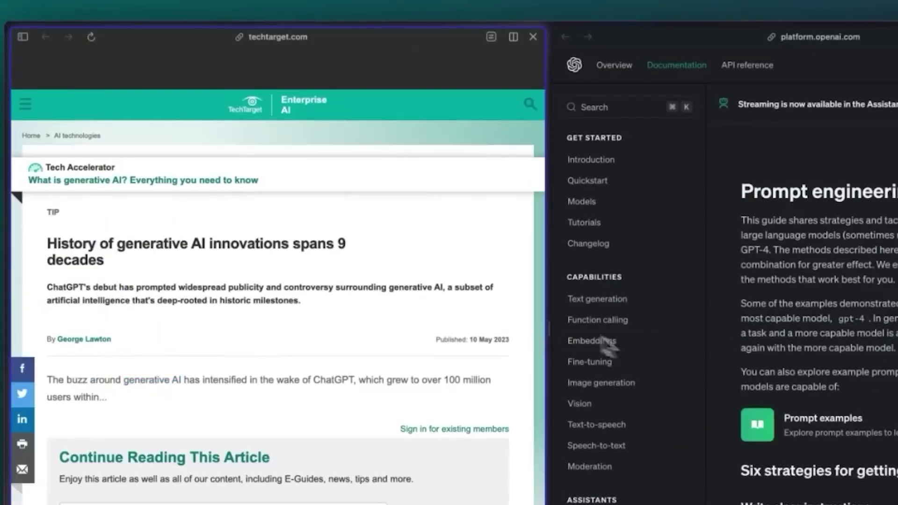
Narrow and re-widen the TechTarget pane beside the OpenAI guide, then open the autocompleted address.
{"action": "left_click_drag", "start_coordinate": [549, 323], "coordinate": [419, 335]}
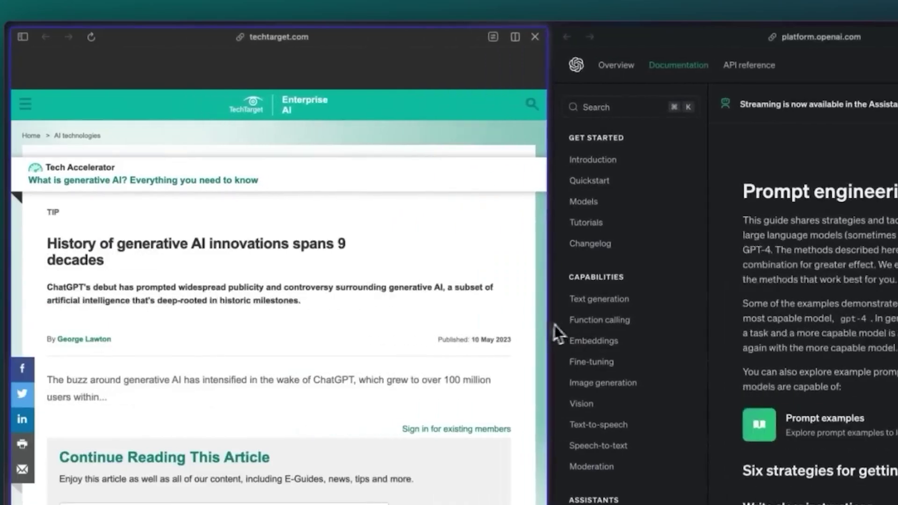
{"action": "left_click_drag", "start_coordinate": [418, 334], "coordinate": [588, 327]}
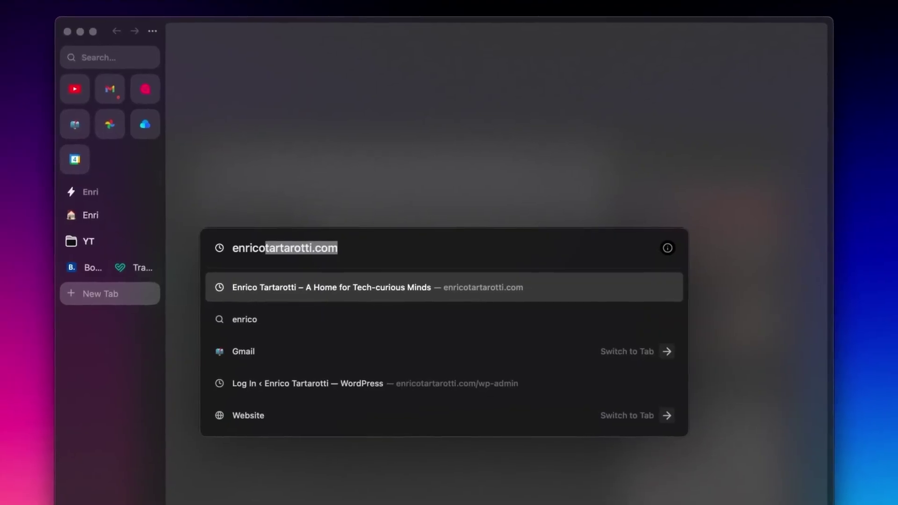
{"action": "key", "text": "Return"}
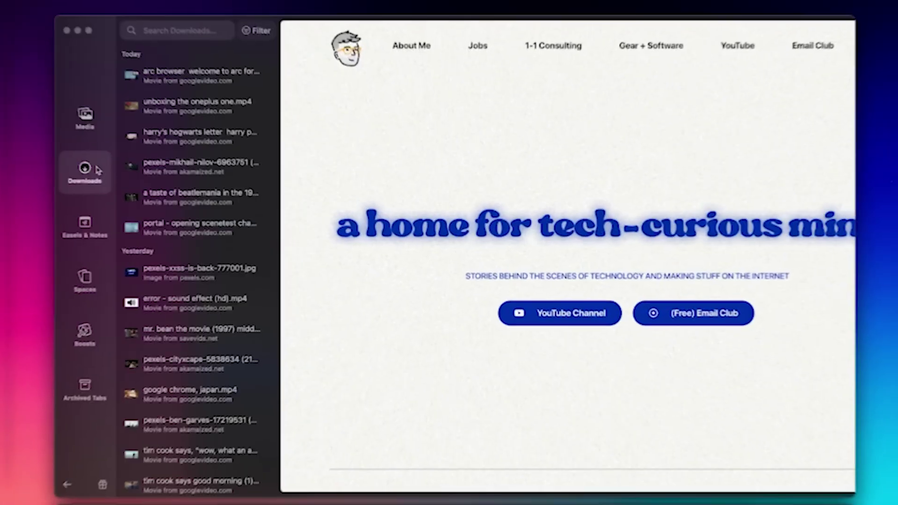
Browse the Library's Easels & Notes, Spaces and Boosts sections.
{"action": "left_click", "coordinate": [80, 225]}
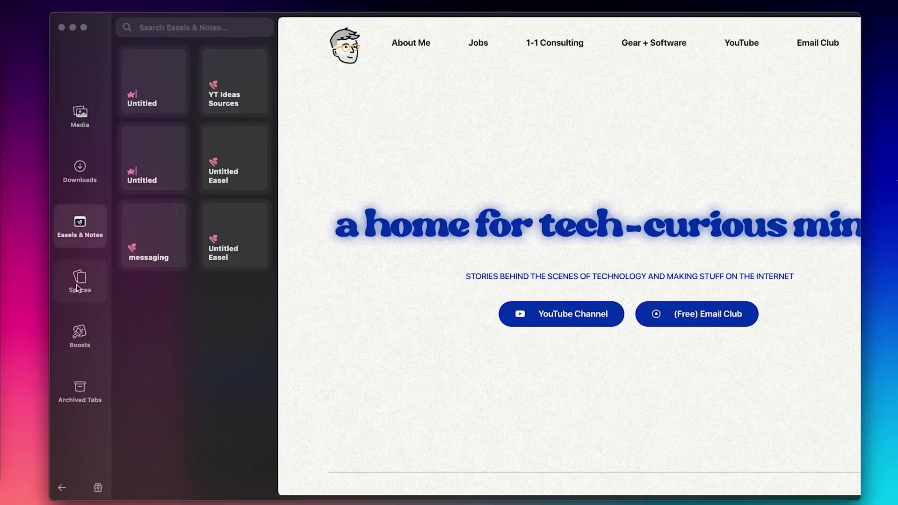
{"action": "left_click", "coordinate": [76, 284]}
{"action": "left_click", "coordinate": [77, 338]}
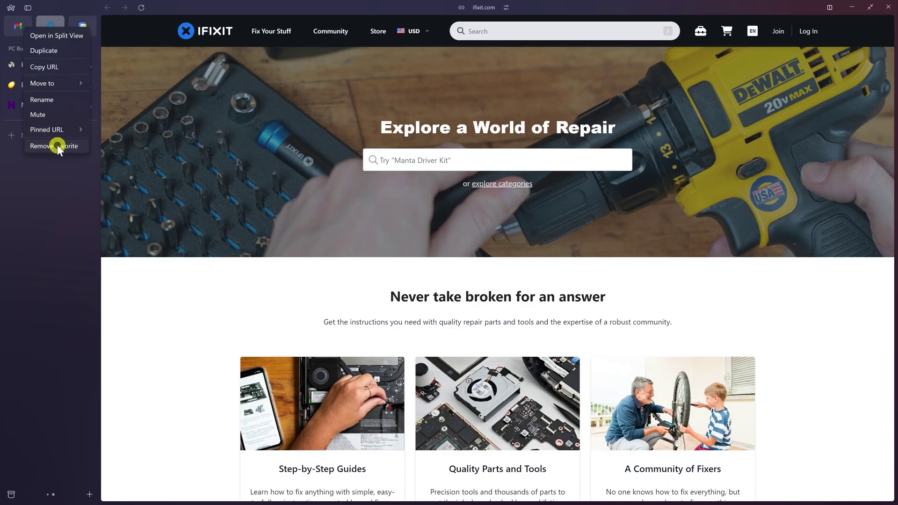
Open Wikipedia in a split beside YouTube.
{"action": "left_click", "coordinate": [57, 145]}
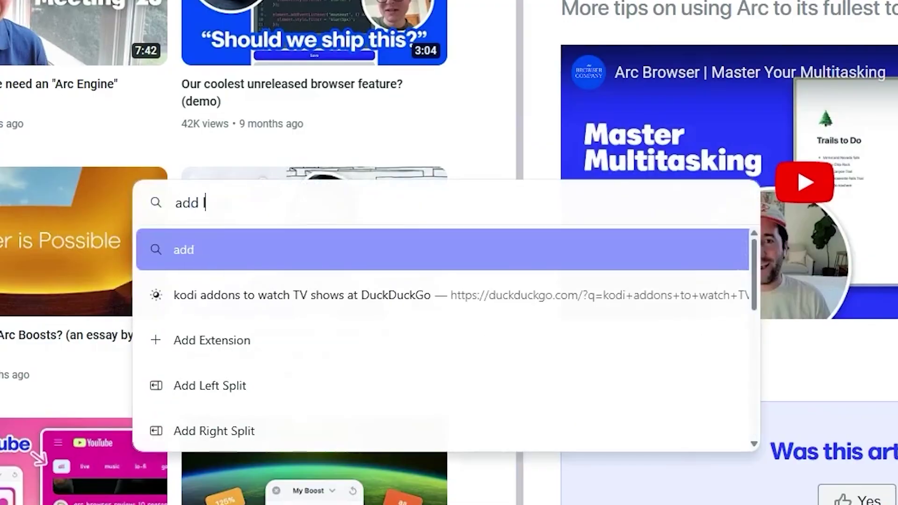
{"action": "left_click", "coordinate": [345, 259]}
{"action": "left_click", "coordinate": [271, 334]}
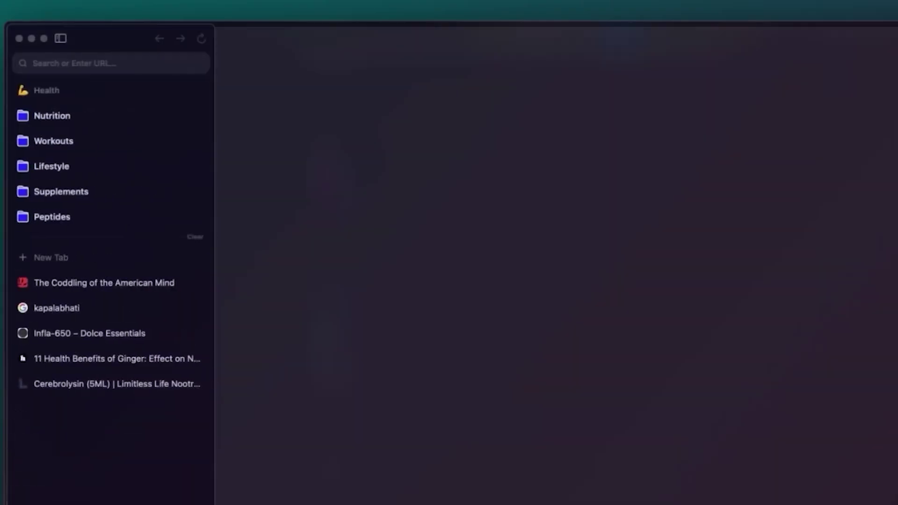
Move the tab into the Health space and split r/PCBuilds with an empty pane.
{"action": "left_click_drag", "start_coordinate": [60, 471], "coordinate": [59, 468]}
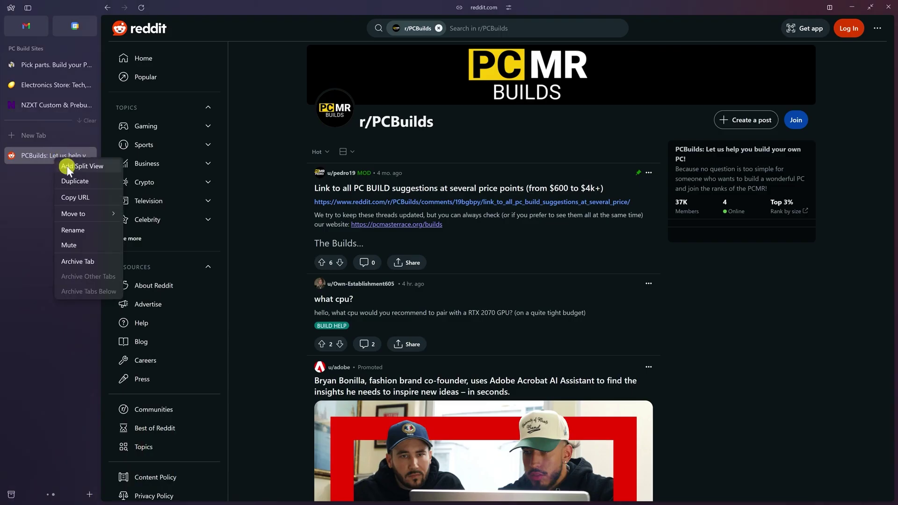
{"action": "key", "text": "ctrl+shift+equal"}
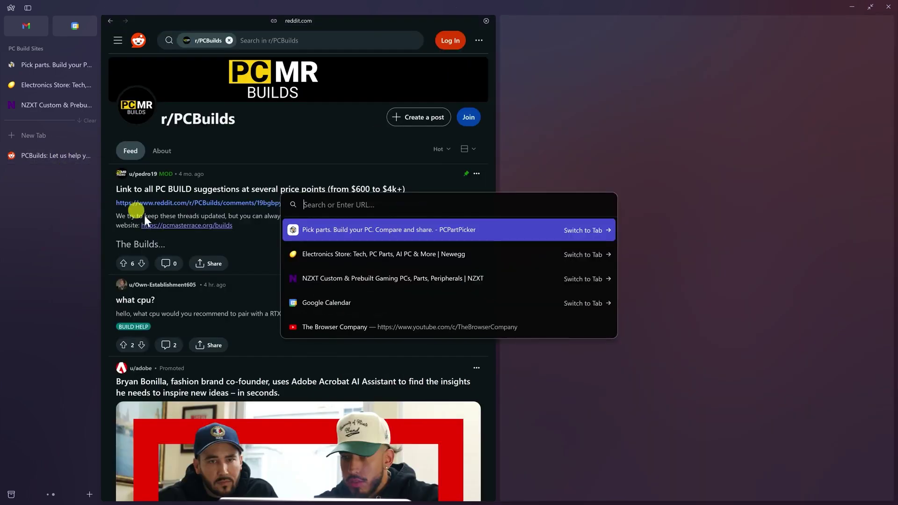
{"action": "left_click", "coordinate": [368, 234]}
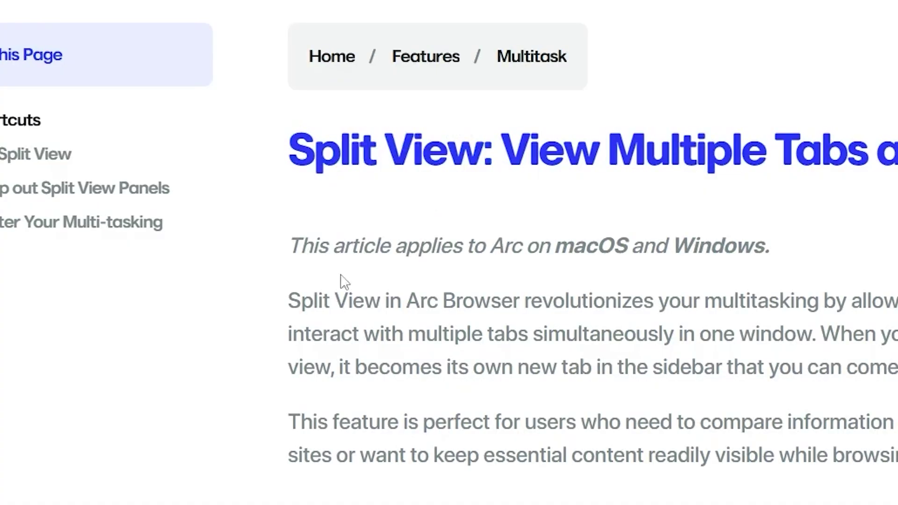
Add a left split from the command bar's 'add left' search, beside the Split View article.
{"action": "key", "text": "ctrl+t"}
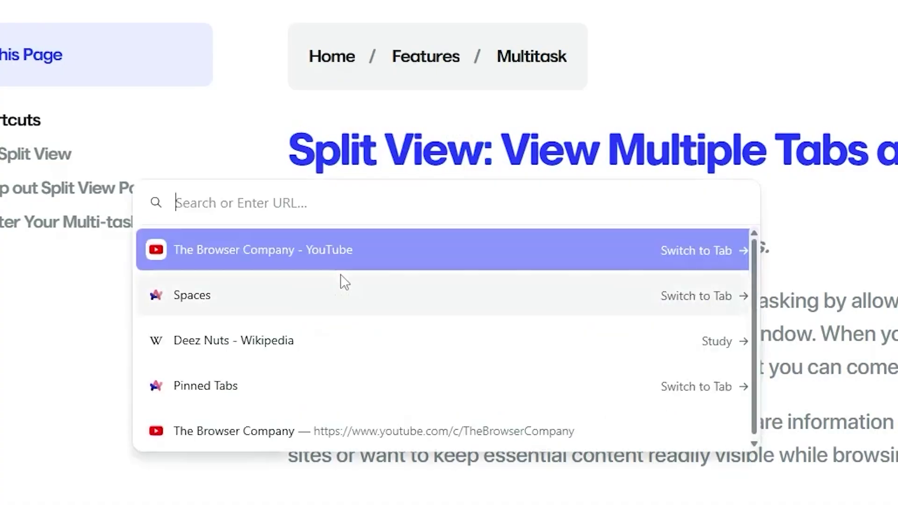
{"action": "type", "text": "dd left"}
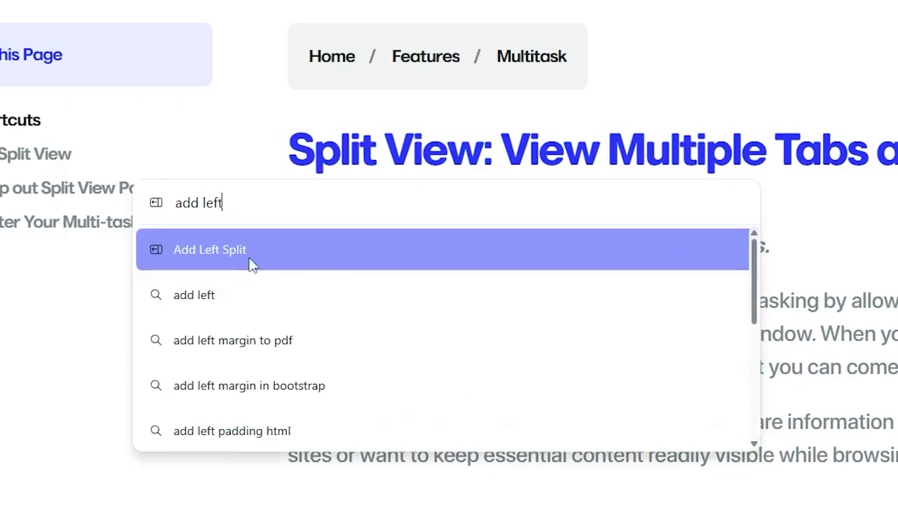
{"action": "left_click", "coordinate": [249, 257]}
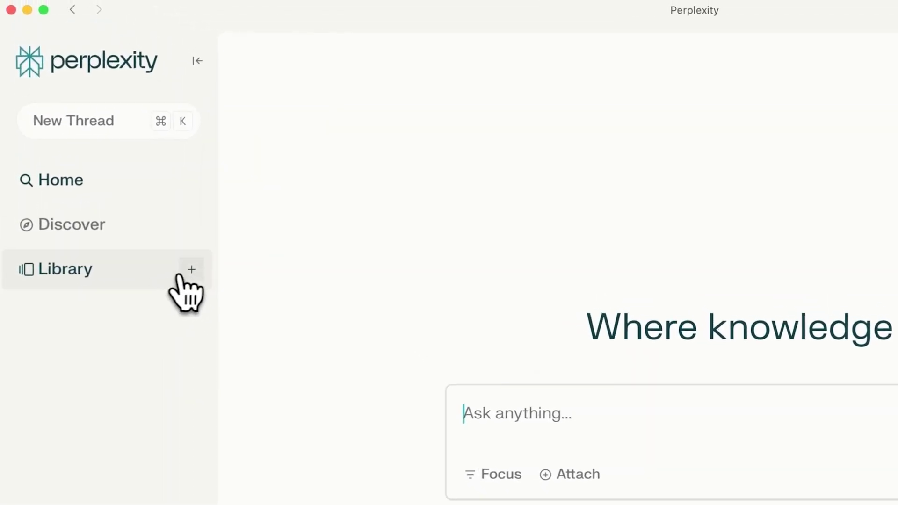
Explore the new library item options, Hidden Gems media search and page rewrite options.
{"action": "left_click", "coordinate": [189, 271]}
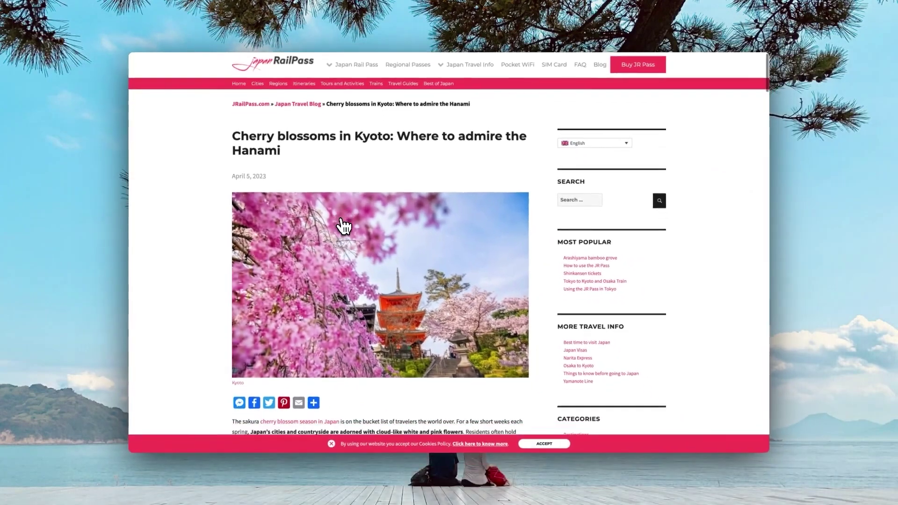
{"action": "scroll", "coordinate": [343, 225], "scroll_direction": "down", "scroll_amount": 3}
{"action": "scroll", "coordinate": [343, 224], "scroll_direction": "down", "scroll_amount": 2}
{"action": "scroll", "coordinate": [342, 225], "scroll_direction": "down", "scroll_amount": 3}
{"action": "scroll", "coordinate": [342, 224], "scroll_direction": "down", "scroll_amount": 2}
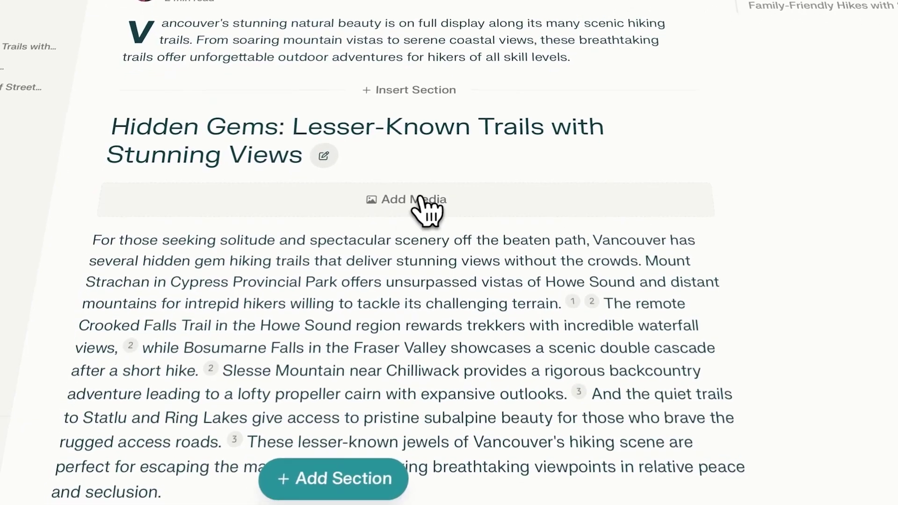
{"action": "left_click", "coordinate": [425, 205]}
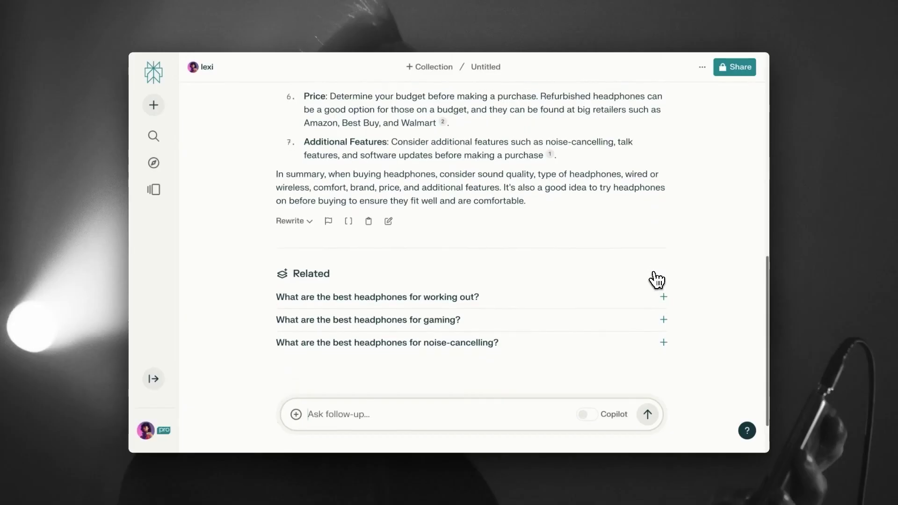
{"action": "scroll", "coordinate": [656, 280], "scroll_direction": "down", "scroll_amount": 1}
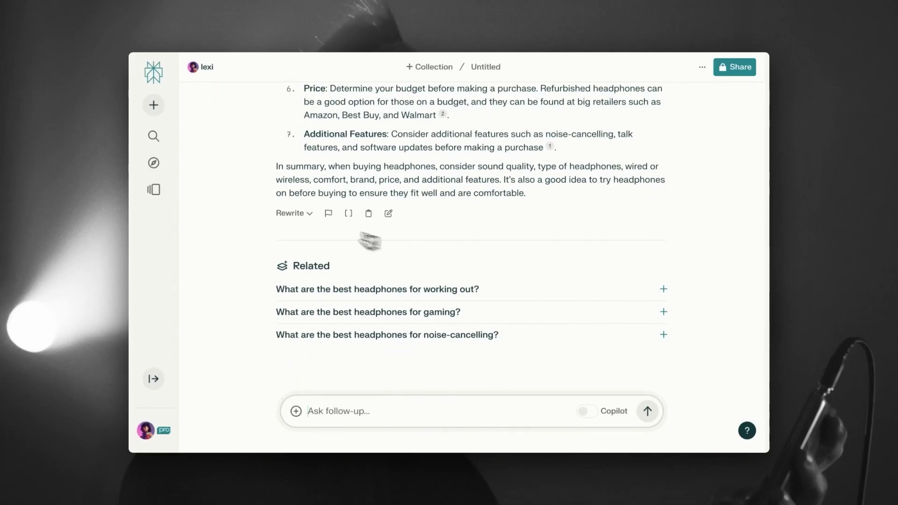
{"action": "left_click", "coordinate": [293, 213]}
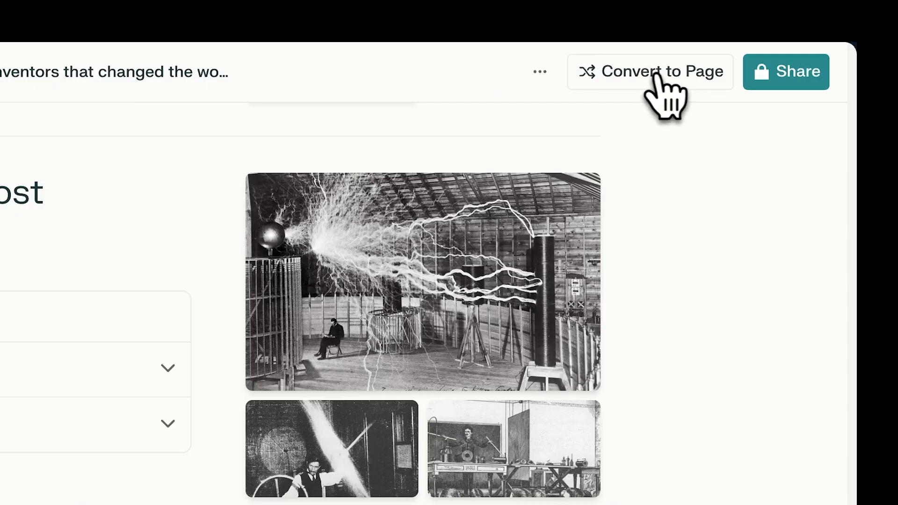
{"action": "scroll", "coordinate": [531, 431], "scroll_direction": "down", "scroll_amount": 2}
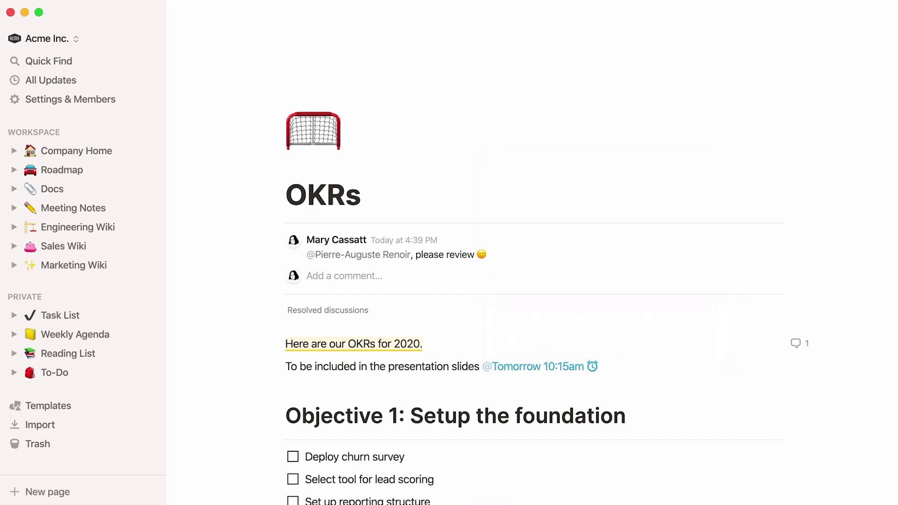
{"action": "type", "text": "@ber"}
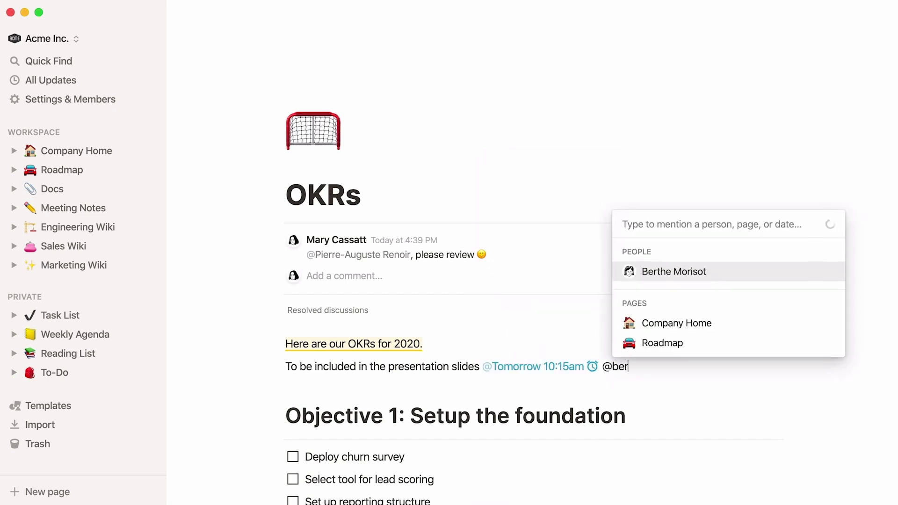
Insert the teammate mention and drag Trust and amplify above Think rigorously.
{"action": "key", "text": "Return"}
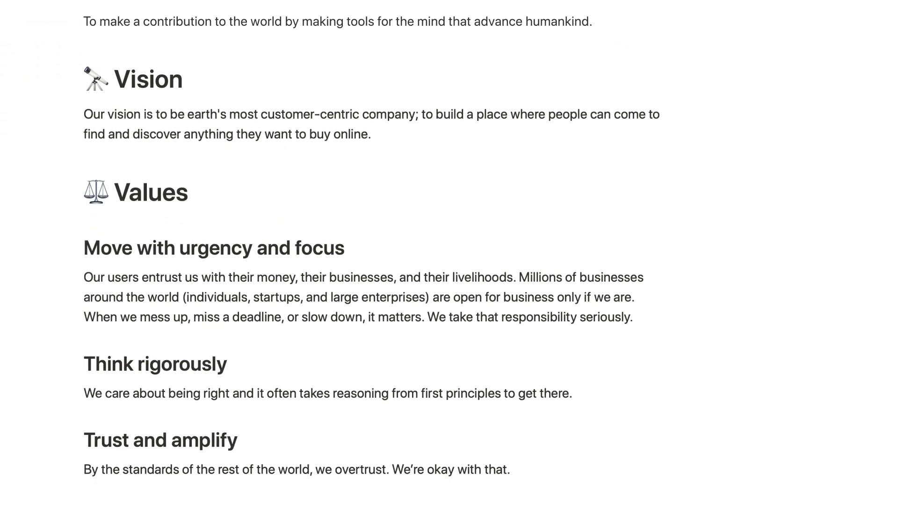
{"action": "left_click_drag", "start_coordinate": [110, 257], "coordinate": [151, 377]}
{"action": "left_click_drag", "start_coordinate": [85, 294], "coordinate": [90, 127]}
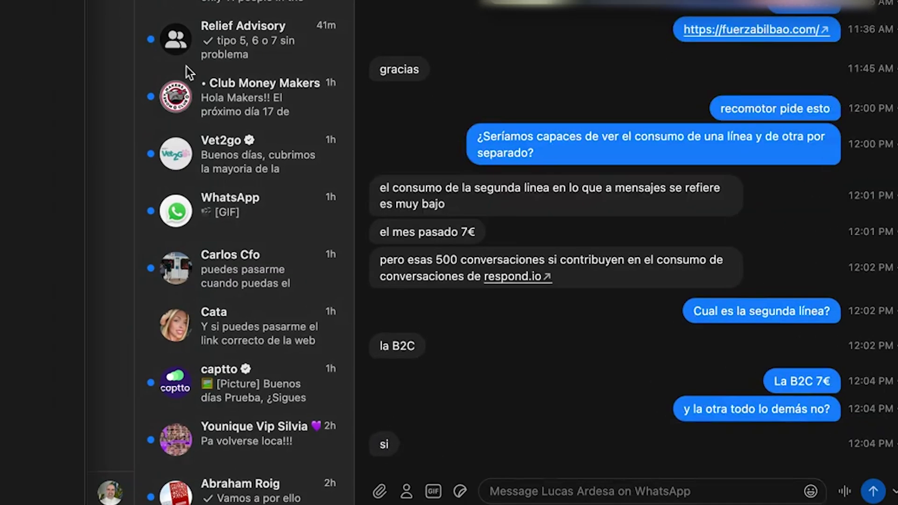
Open the Club Money Makers and WhatsApp chats, then pin a conversation to the top.
{"action": "left_click", "coordinate": [227, 109]}
{"action": "left_click", "coordinate": [241, 209]}
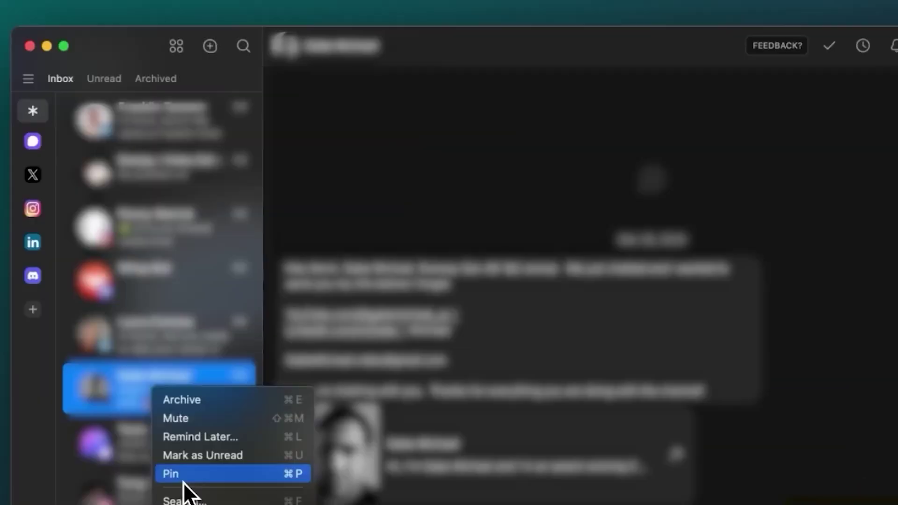
{"action": "left_click", "coordinate": [184, 474]}
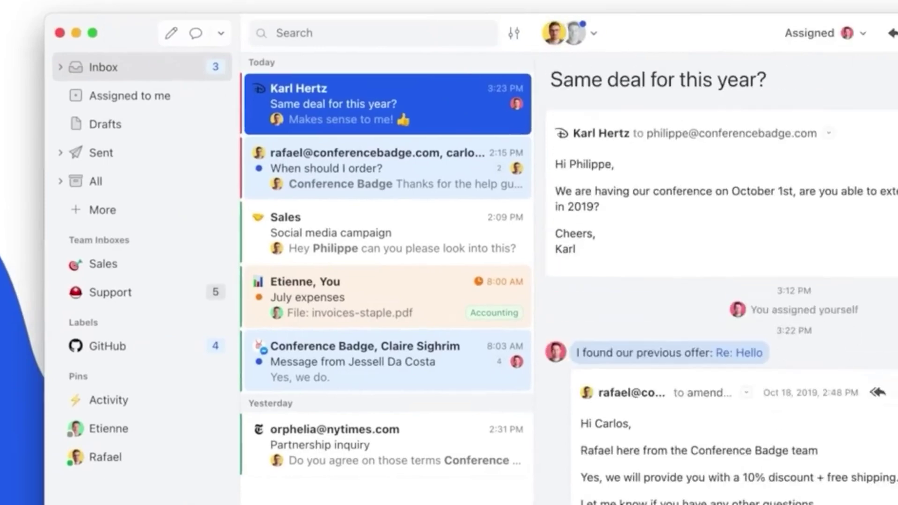
{"action": "type", "text": "Hi Karl,  Last year,"}
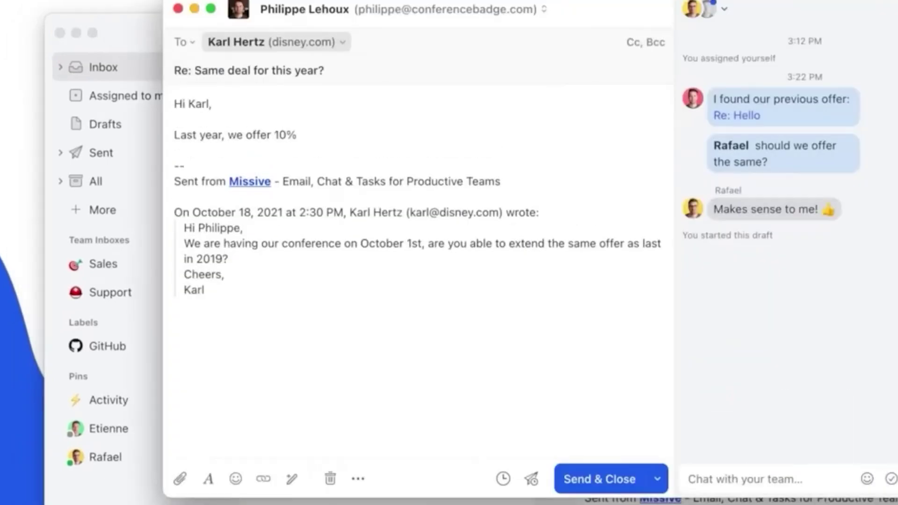
Open the 'Same deal for this year?' thread and review the reply's Send & Close options.
{"action": "left_click", "coordinate": [657, 479]}
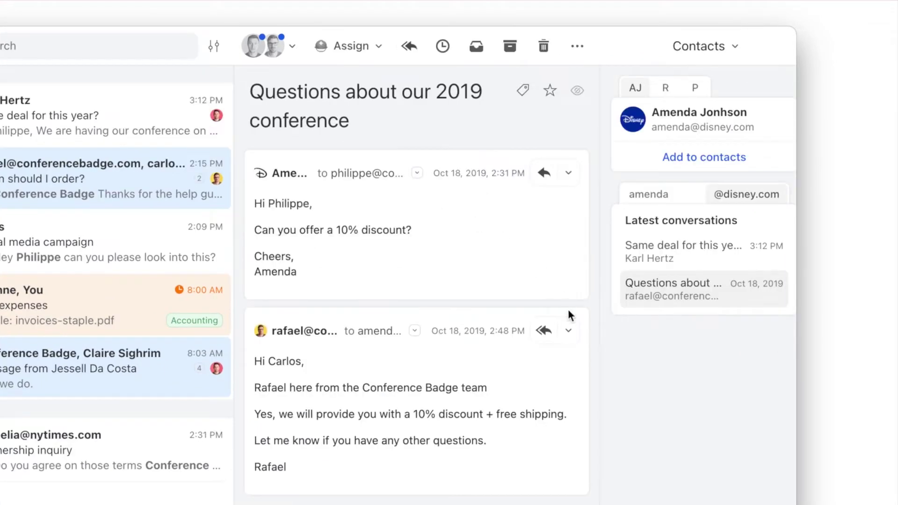
{"action": "left_click", "coordinate": [568, 331]}
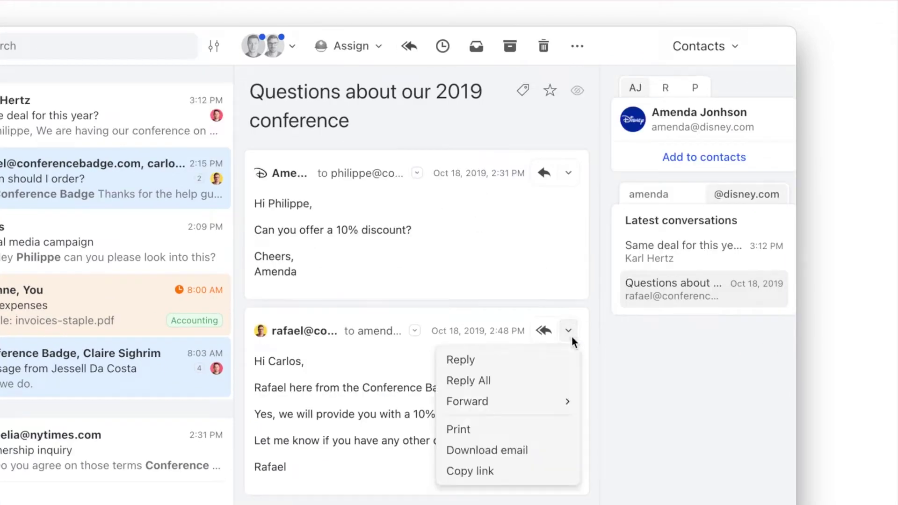
{"action": "left_click", "coordinate": [488, 469]}
{"action": "left_click", "coordinate": [168, 40]}
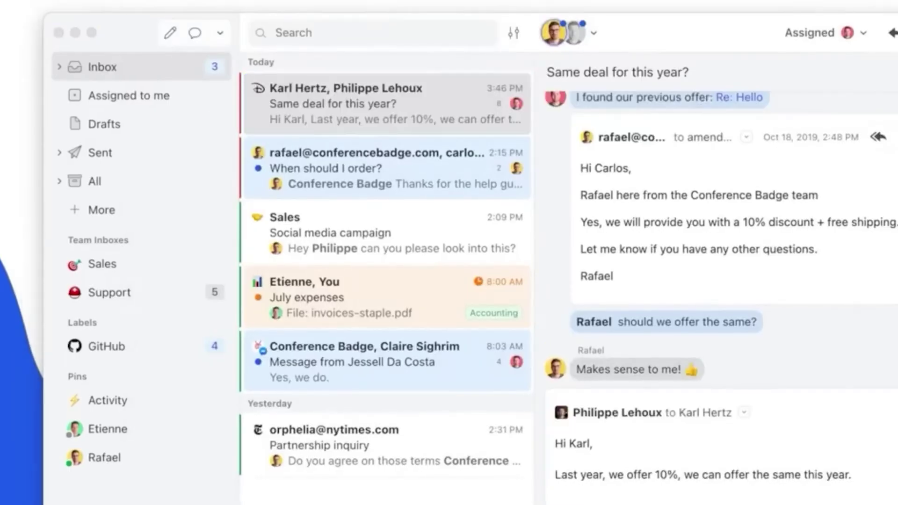
{"action": "type", "text": "Last year"}
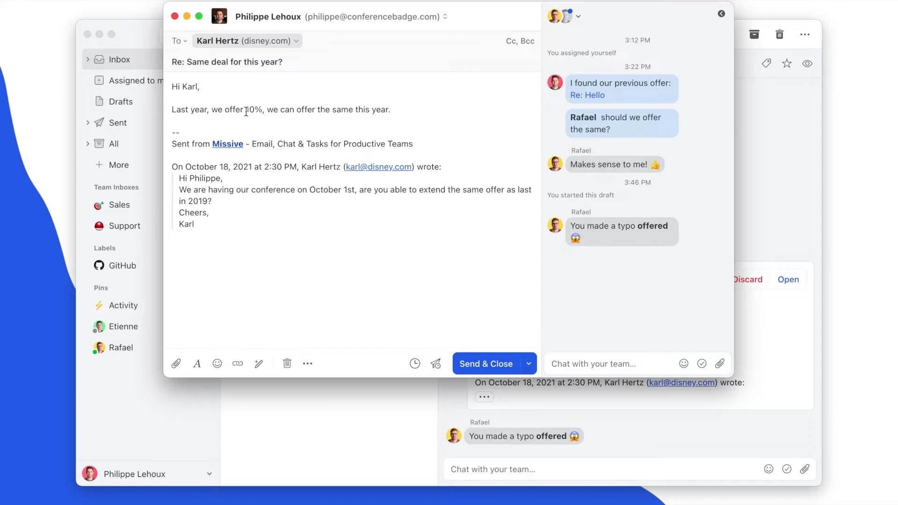
{"action": "left_click", "coordinate": [528, 365]}
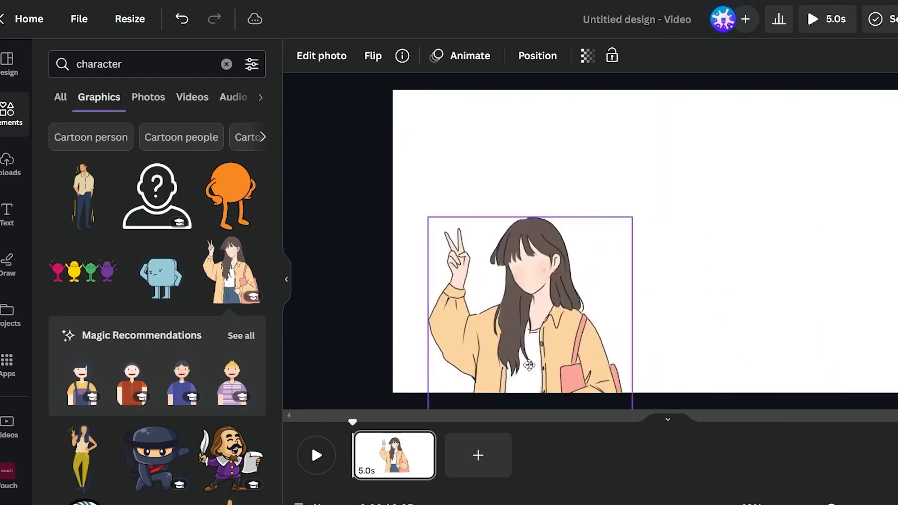
Move the cartoon character to the page's right side, then refine the Frames letter search.
{"action": "left_click_drag", "start_coordinate": [536, 365], "coordinate": [805, 324]}
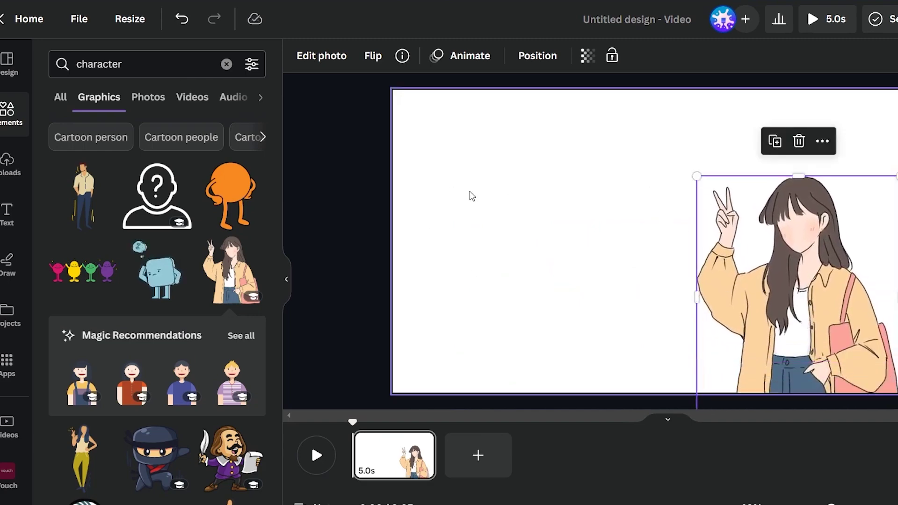
{"action": "key", "text": "Escape"}
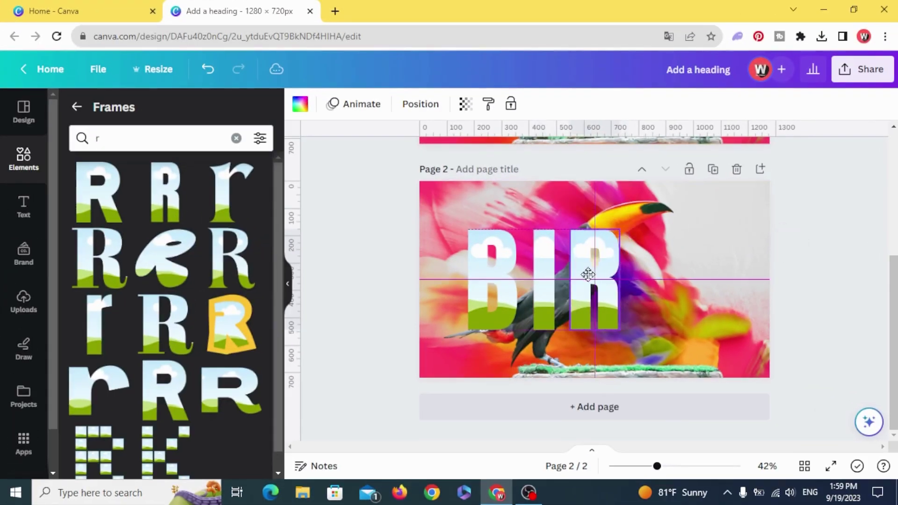
{"action": "left_click", "coordinate": [200, 133]}
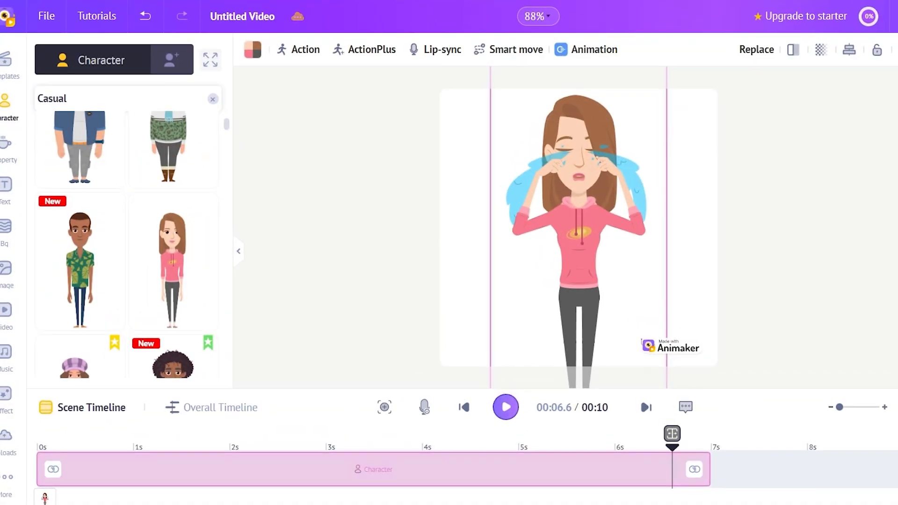
{"action": "left_click", "coordinate": [781, 284]}
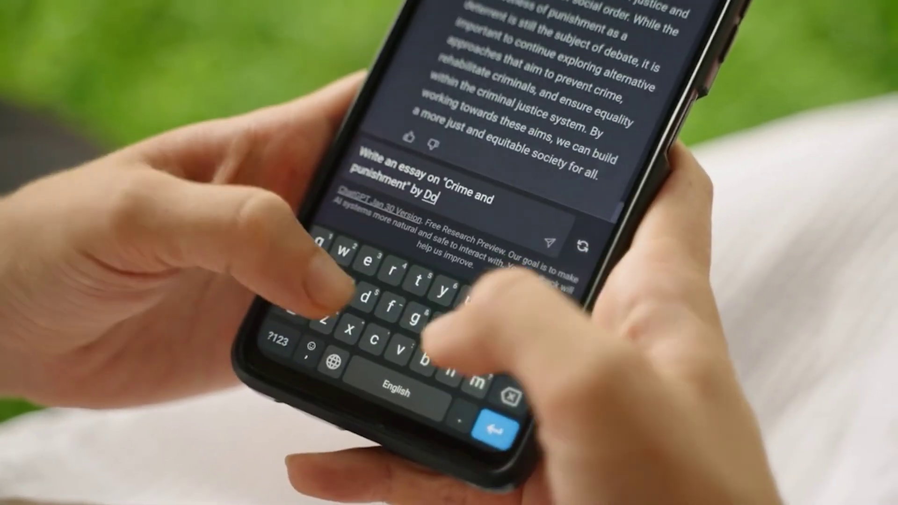
{"action": "type", "text": "oye"}
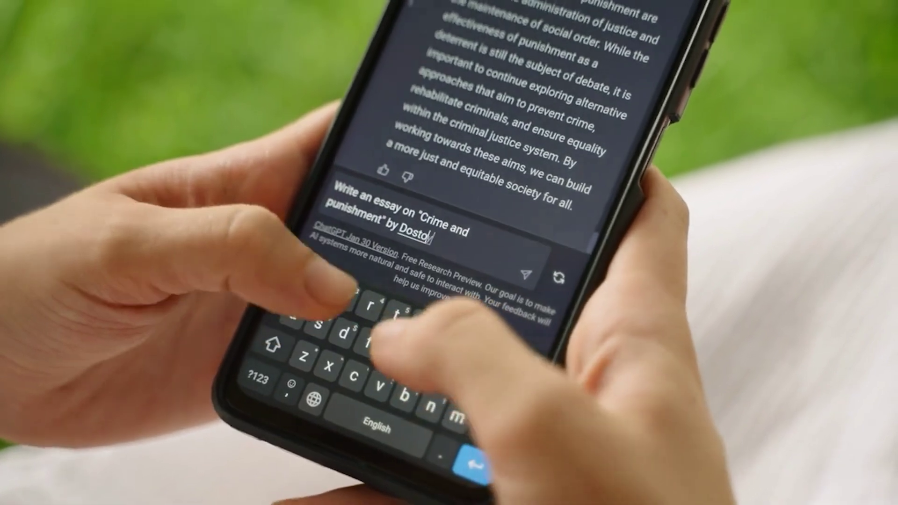